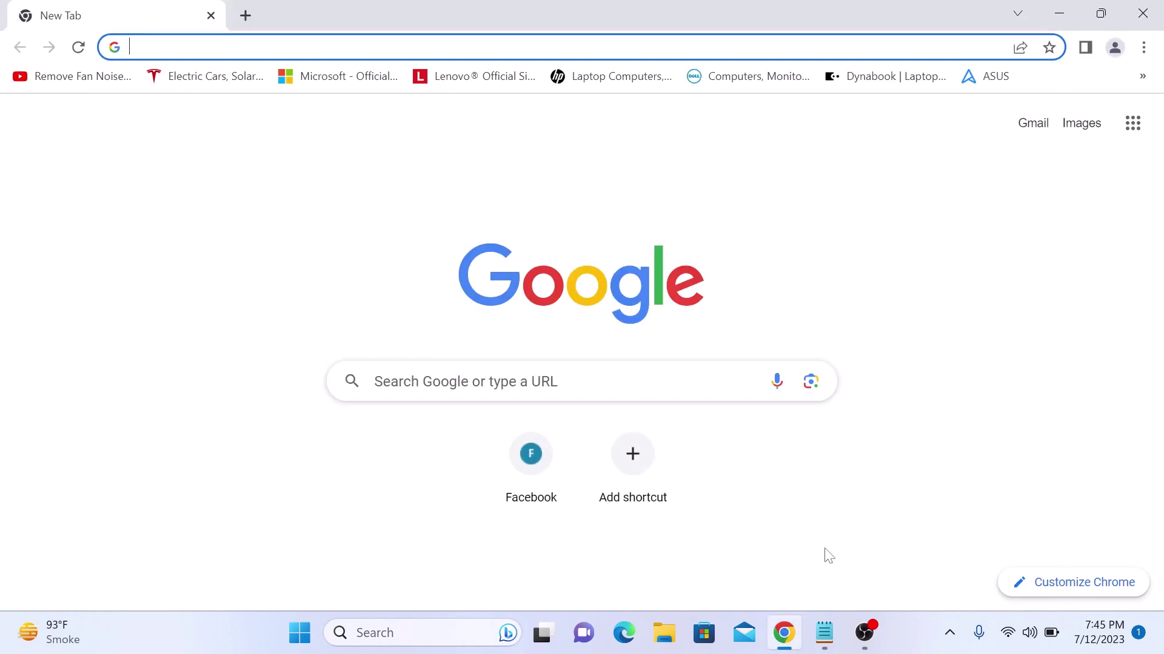
- Open Bookmark manager from Chrome's main menu to list the bookmarks bar entries
click(1143, 48)
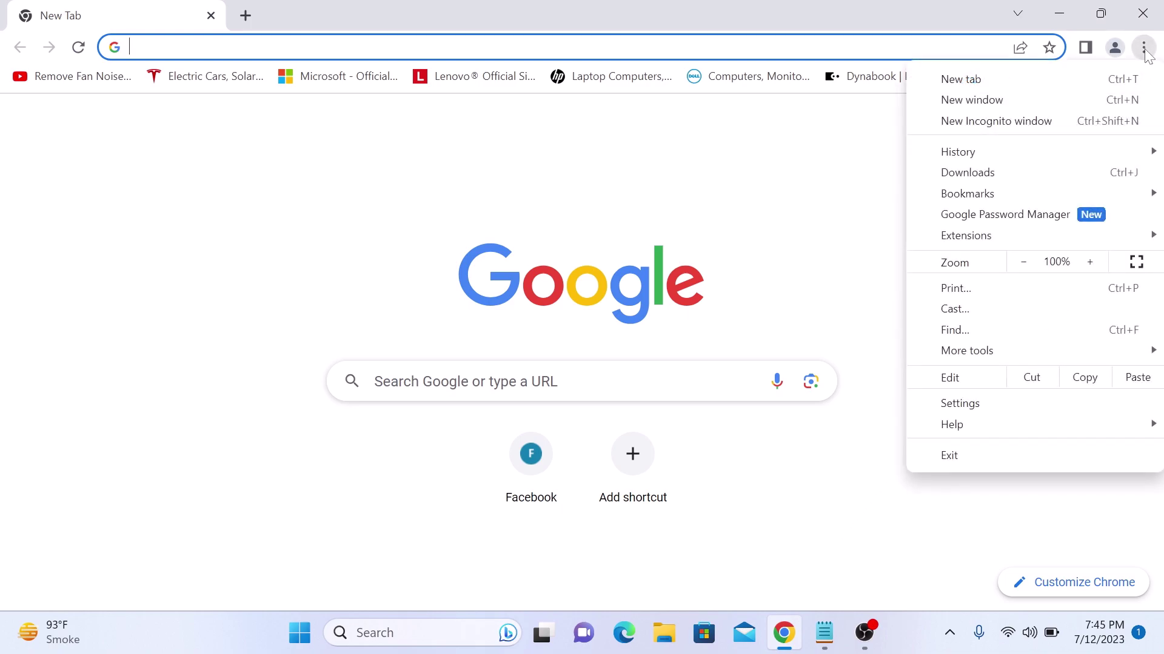
mouse_move(968, 194)
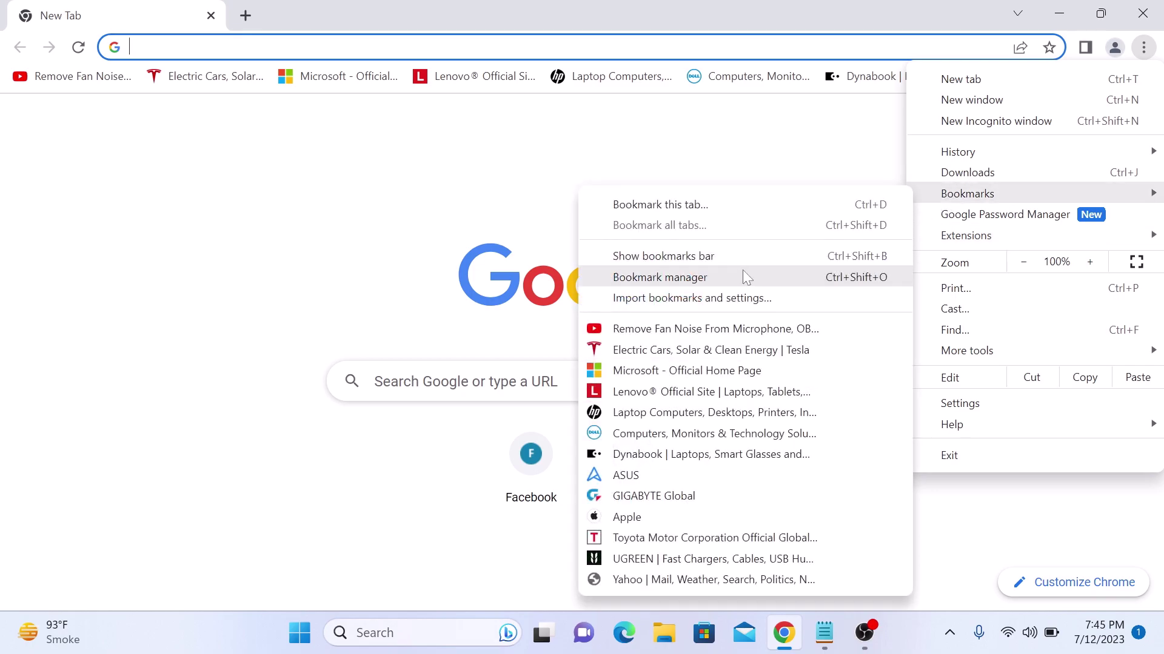
click(741, 271)
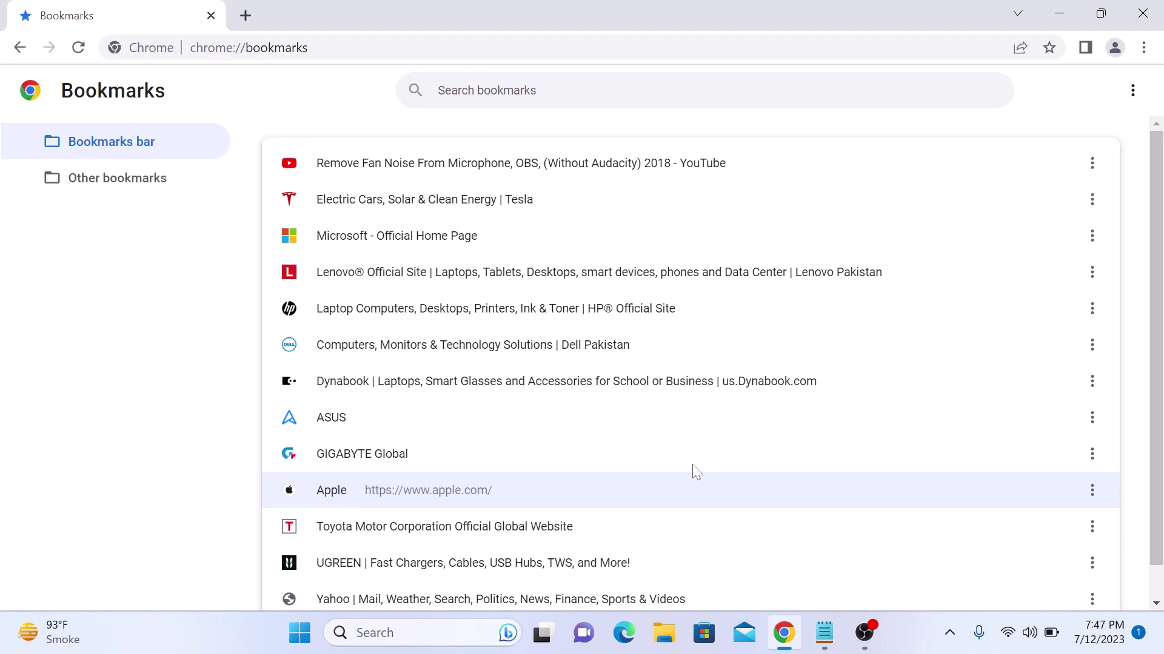
- Delete the Apple bookmark using its row's action menu
click(1092, 490)
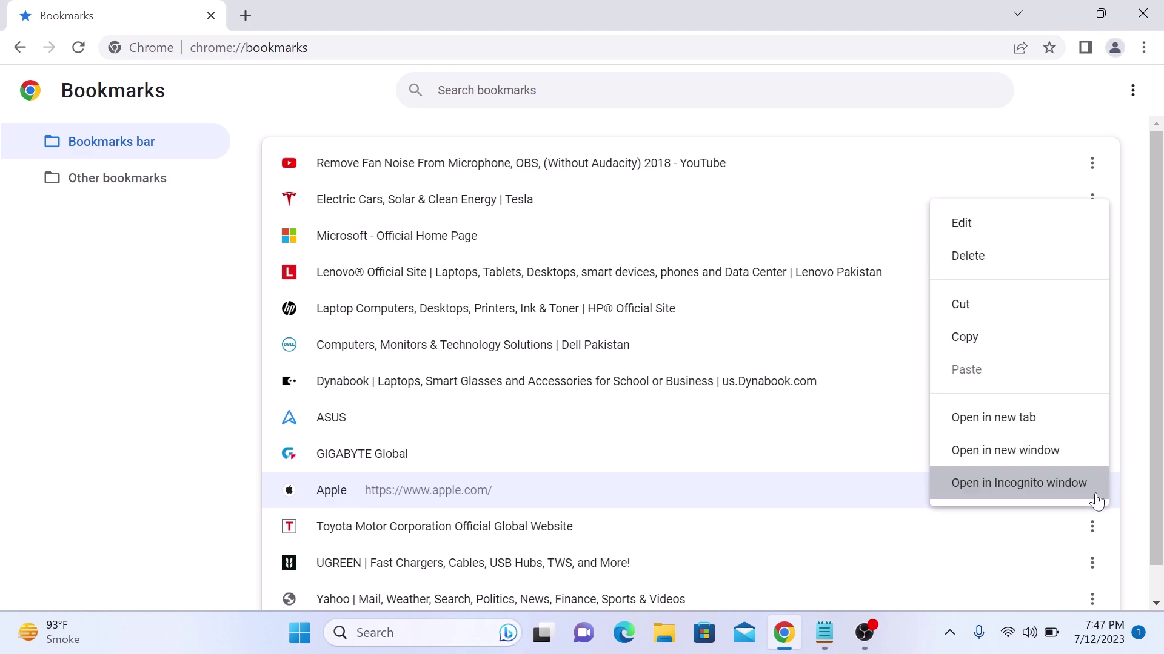
click(1017, 257)
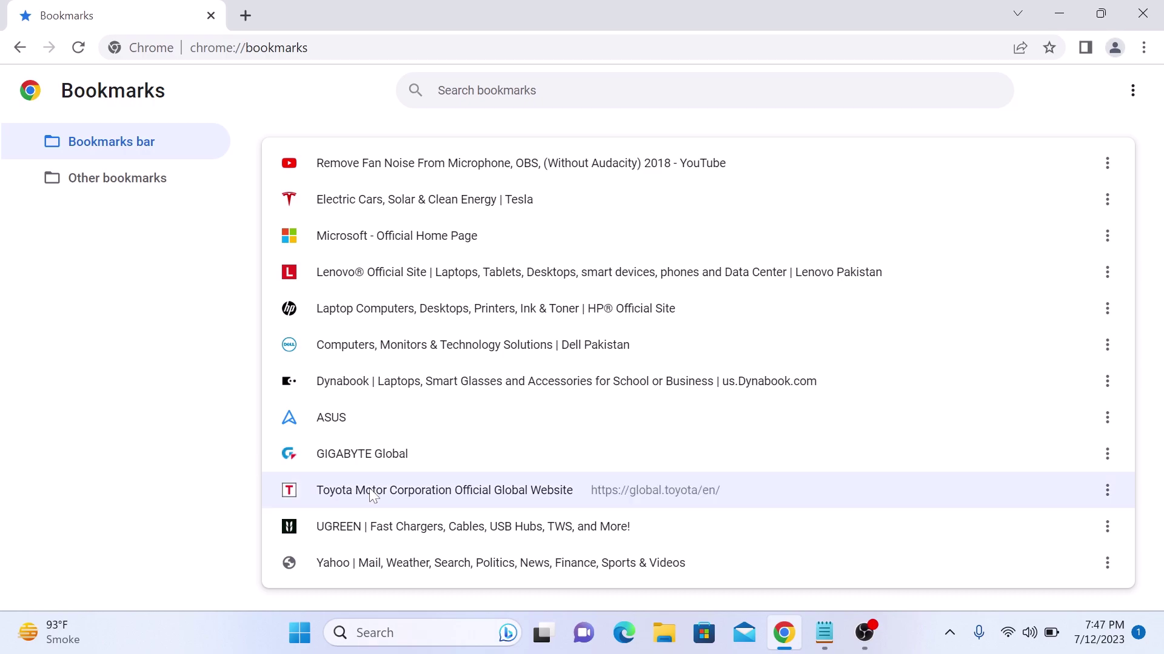
- Select the Dynabook and Toyota bookmarks together and delete both
ctrl+click(457, 385)
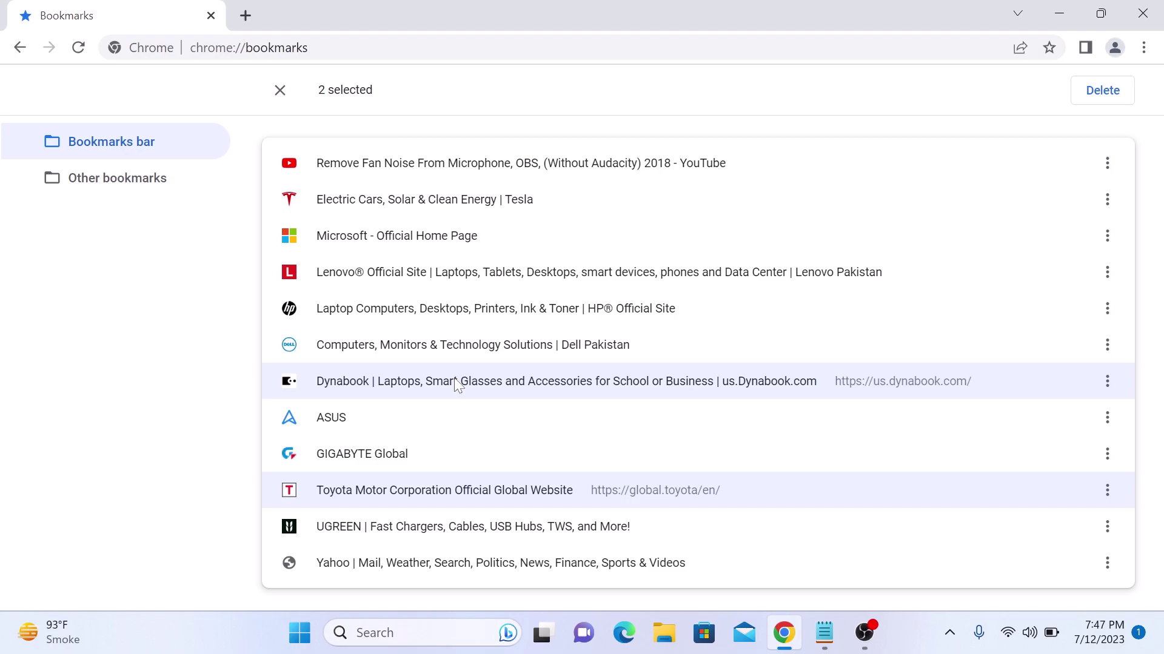
right_click(457, 386)
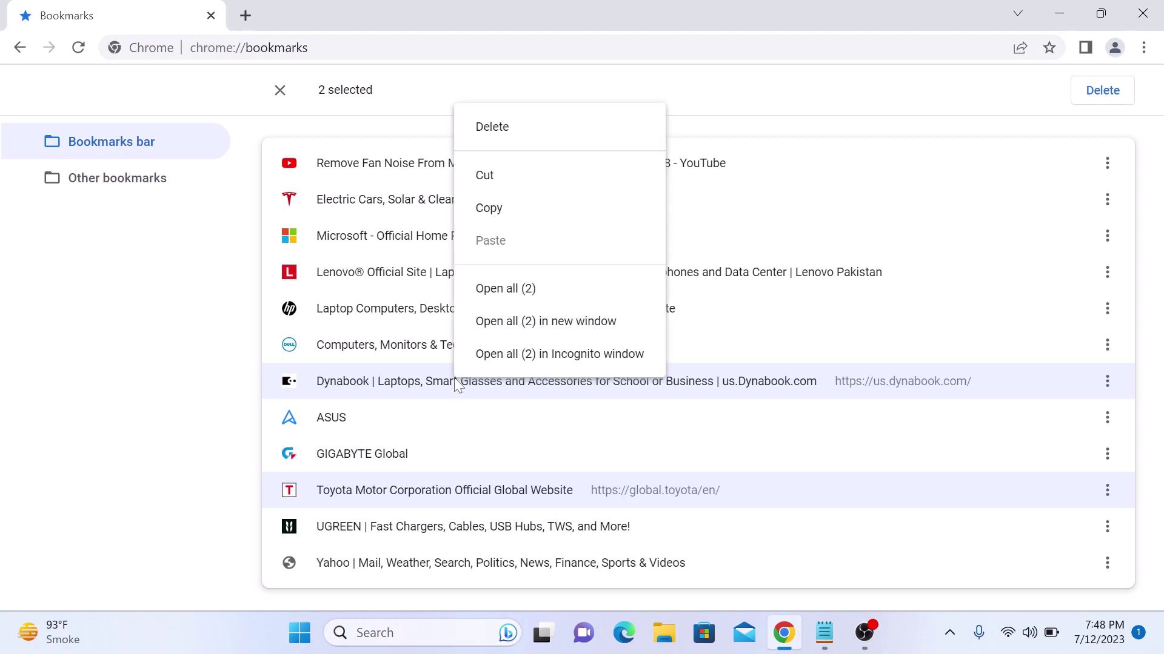
click(547, 138)
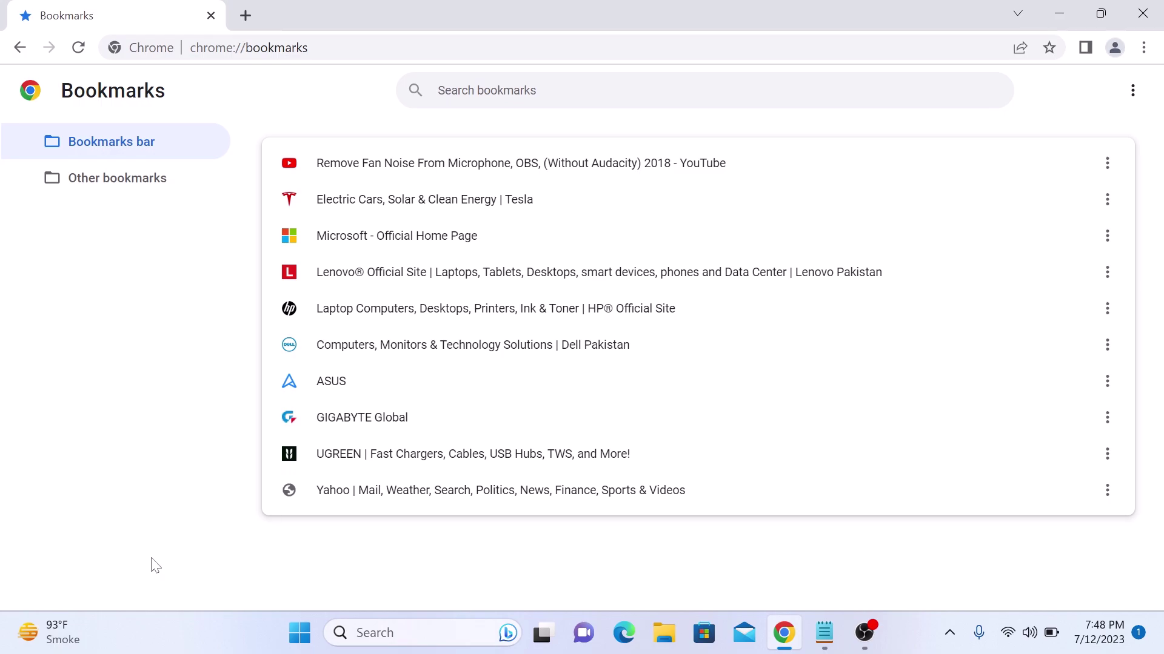
- Select all ten remaining bookmarks and delete them, leaving the bookmarks bar empty
key(ctrl+a)
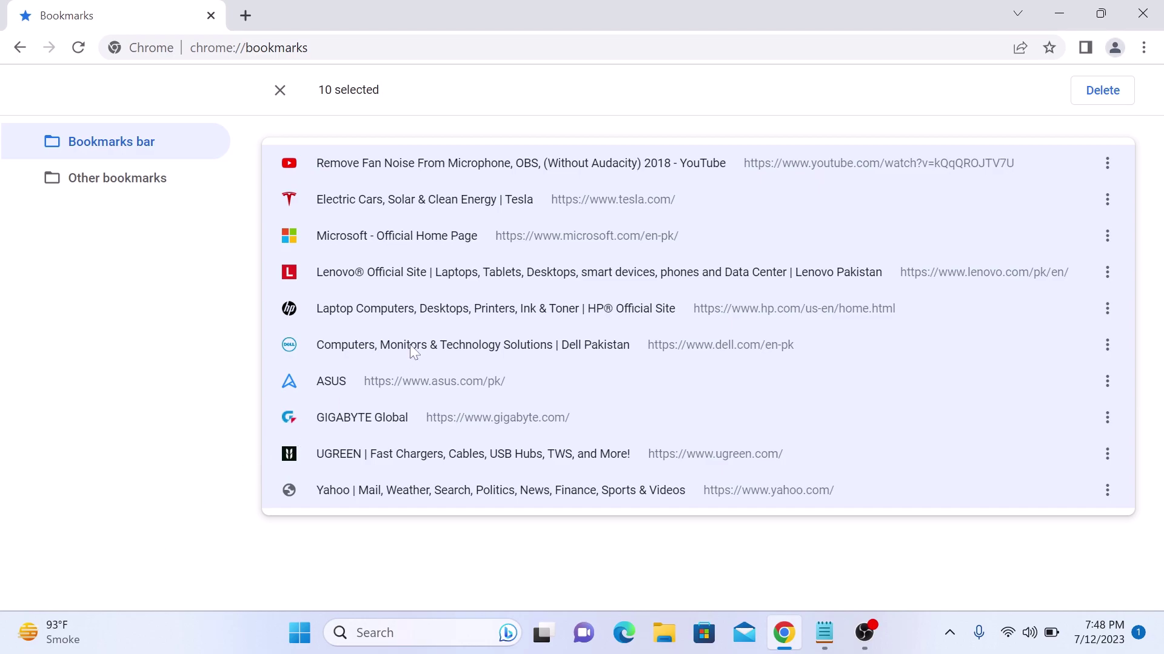
right_click(410, 350)
click(530, 95)
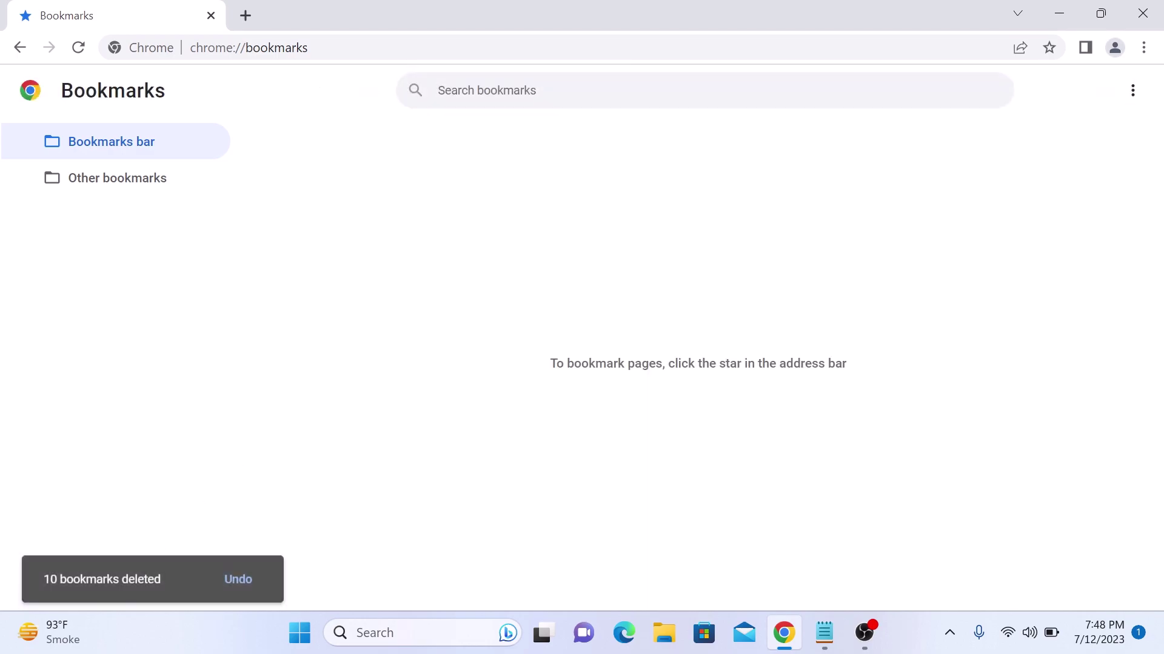